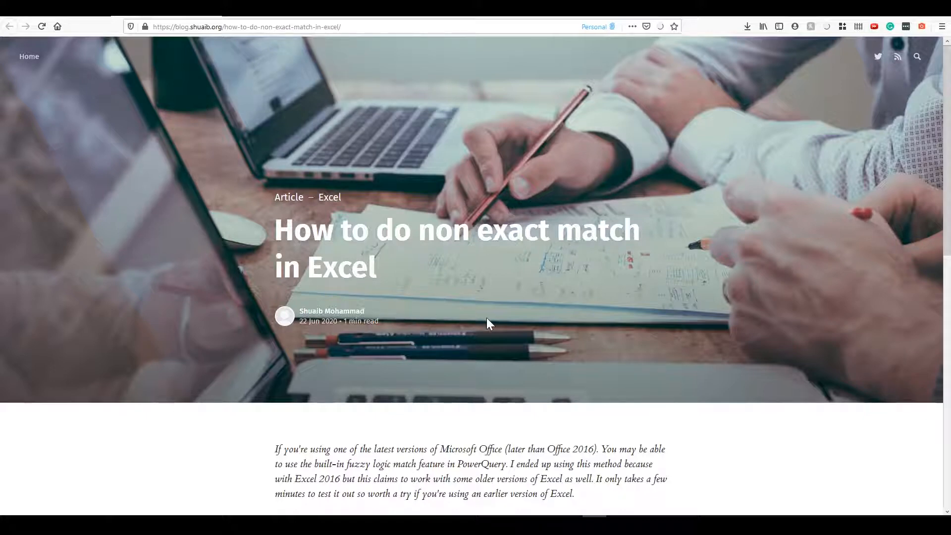
- Scroll the article to show 'Step 1: Download the Add-in' and 'Step 2: Install the Add-In and restart Excel'
{"action": "scroll", "coordinate": [486, 322], "scroll_direction": "down", "scroll_amount": 2}
{"action": "scroll", "coordinate": [486, 318], "scroll_direction": "down", "scroll_amount": 2}
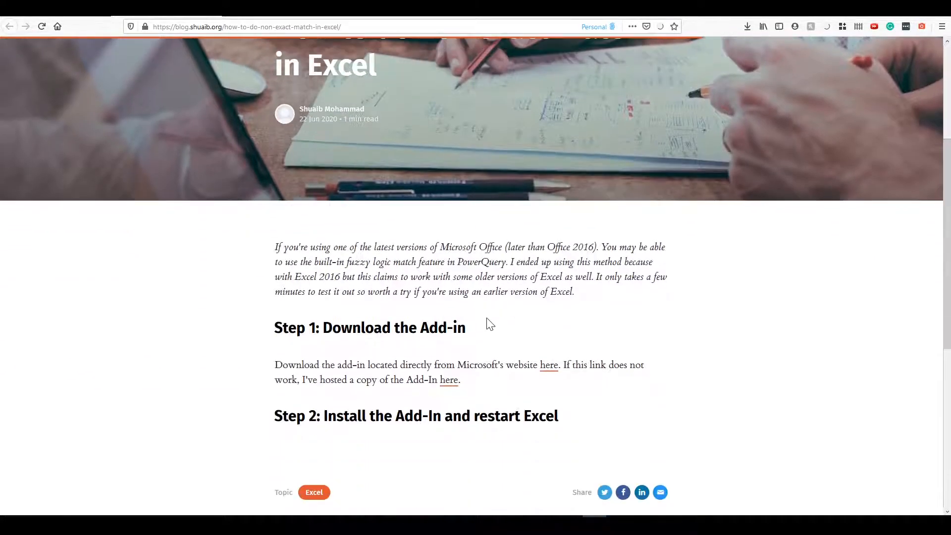
{"action": "scroll", "coordinate": [465, 302], "scroll_direction": "up", "scroll_amount": 1}
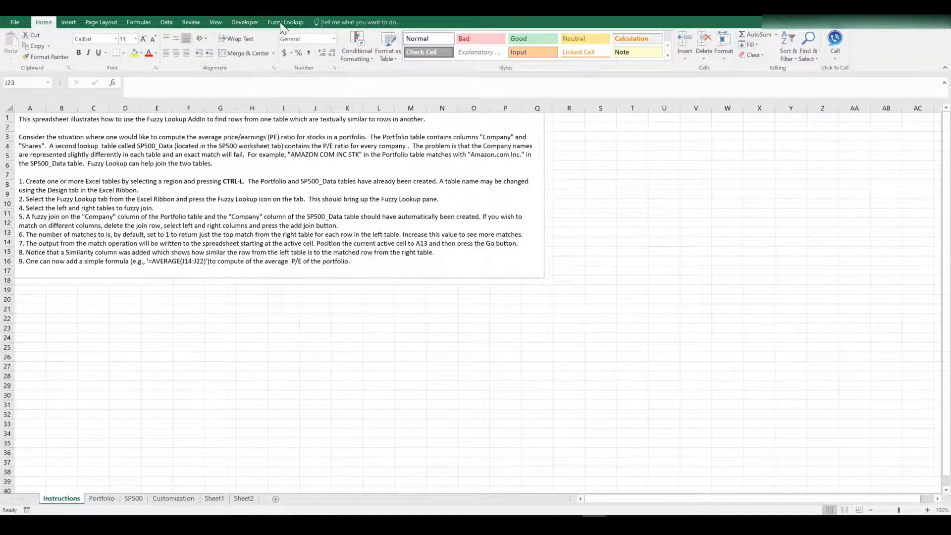
{"action": "left_click", "coordinate": [13, 22]}
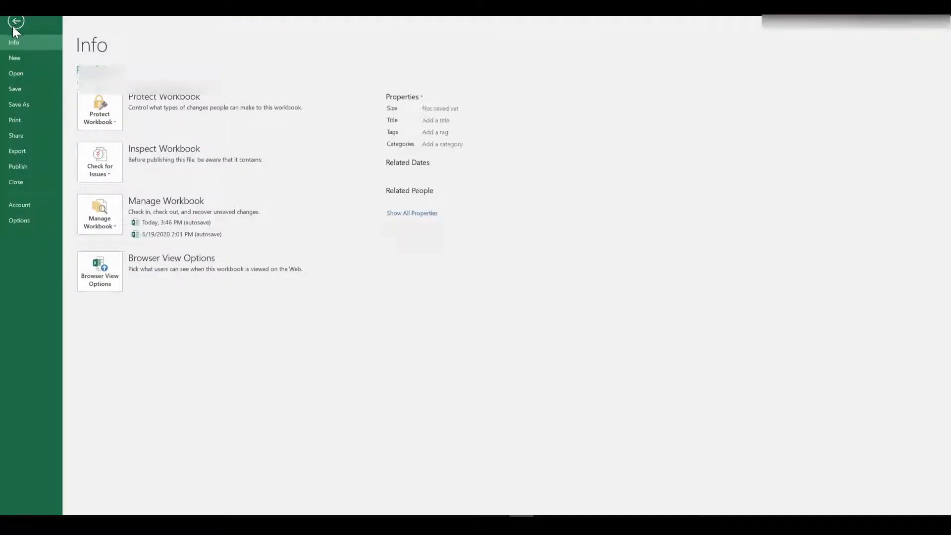
{"action": "left_click", "coordinate": [30, 220]}
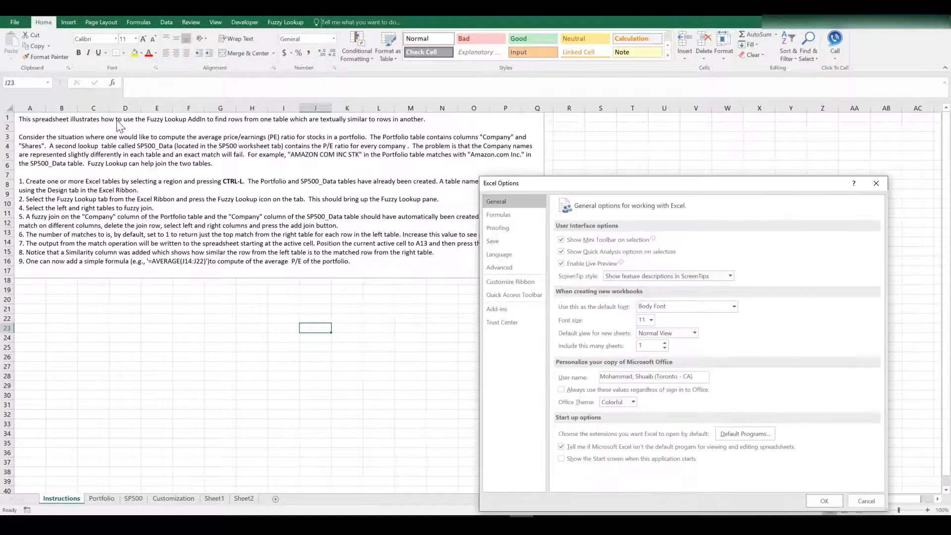
{"action": "left_click_drag", "start_coordinate": [580, 180], "coordinate": [371, 57]}
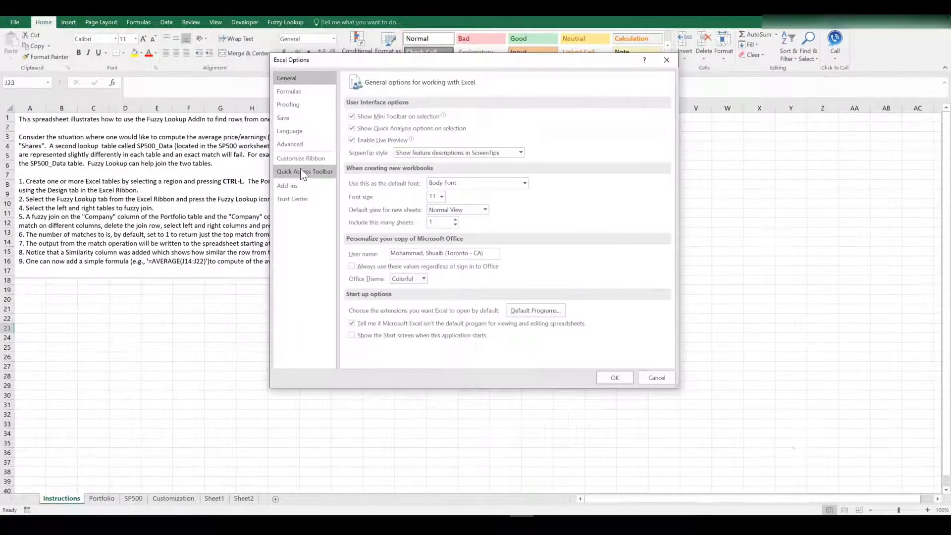
{"action": "left_click", "coordinate": [306, 158]}
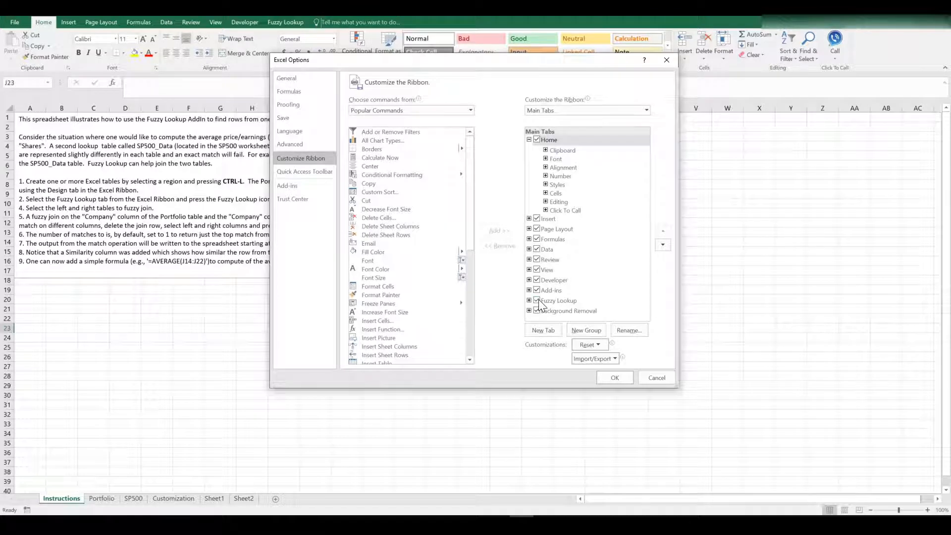
{"action": "left_click", "coordinate": [616, 378]}
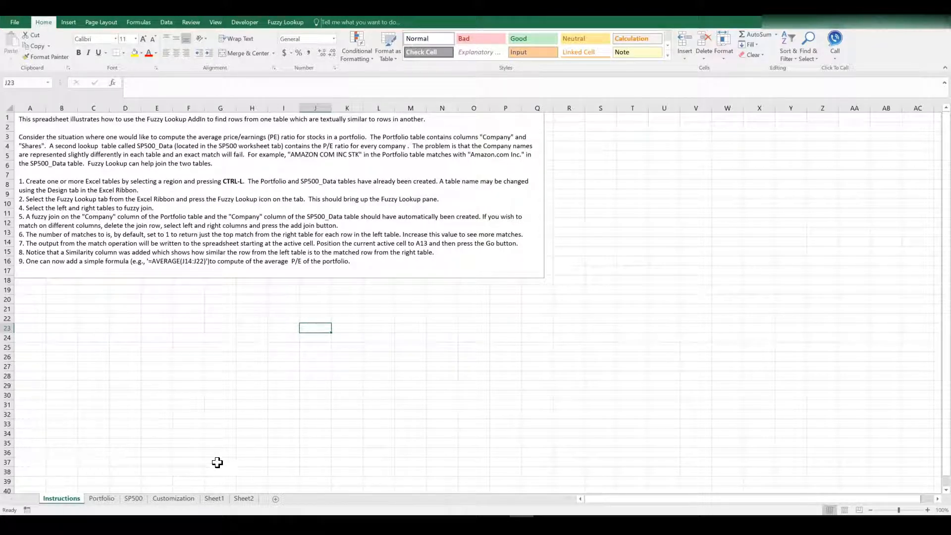
- Widen Sheet1's column A, then select the first S&P company names in Sheet2's column C
{"action": "left_click", "coordinate": [215, 498]}
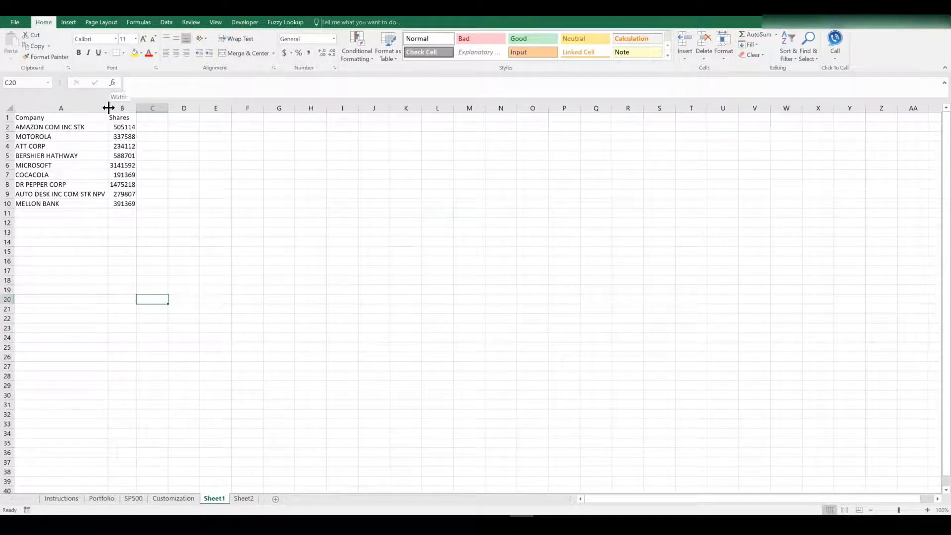
{"action": "left_click_drag", "start_coordinate": [109, 108], "coordinate": [117, 108]}
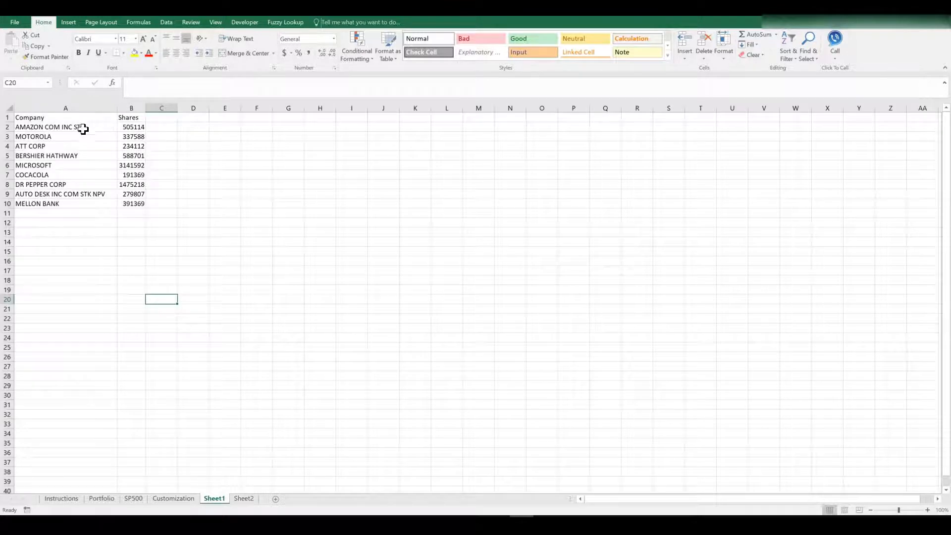
{"action": "left_click", "coordinate": [243, 499]}
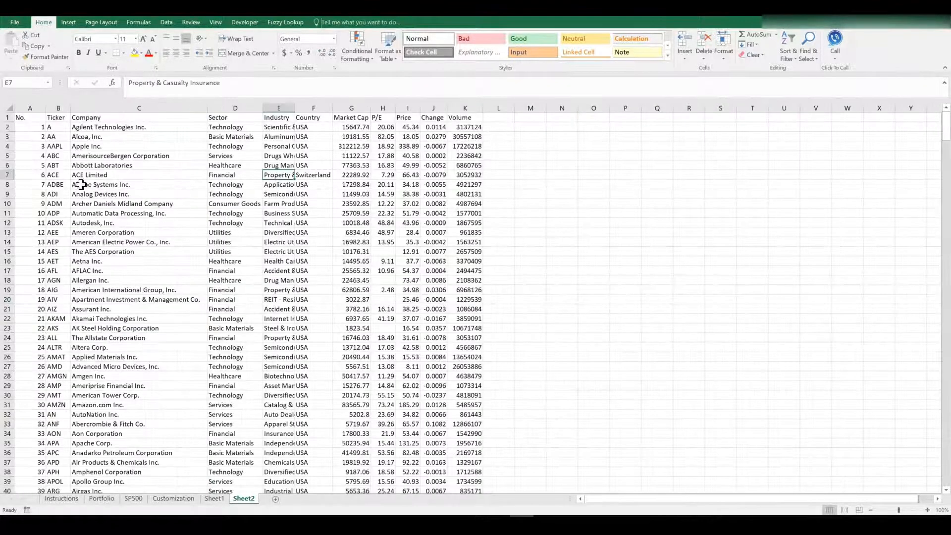
{"action": "left_click_drag", "start_coordinate": [100, 128], "coordinate": [119, 336]}
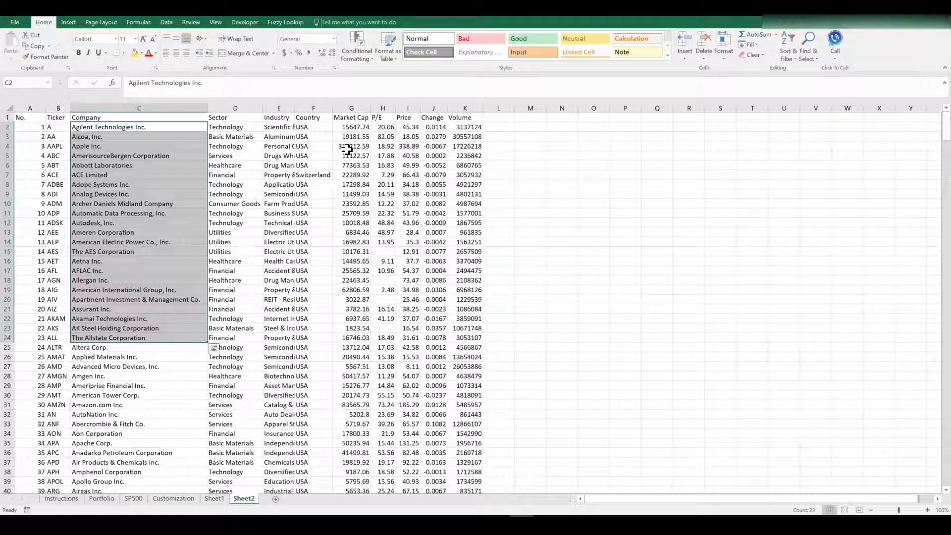
- Compare AMAZON COM INC STK against Sheet2's Abbott, Apple and Amazon.com Inc. entries, then view Instructions
{"action": "left_click", "coordinate": [215, 498]}
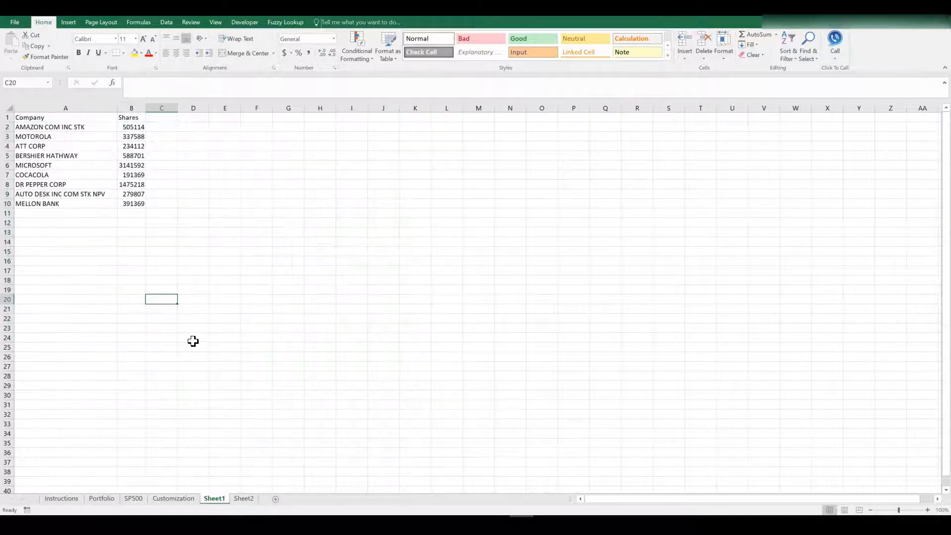
{"action": "left_click", "coordinate": [50, 128]}
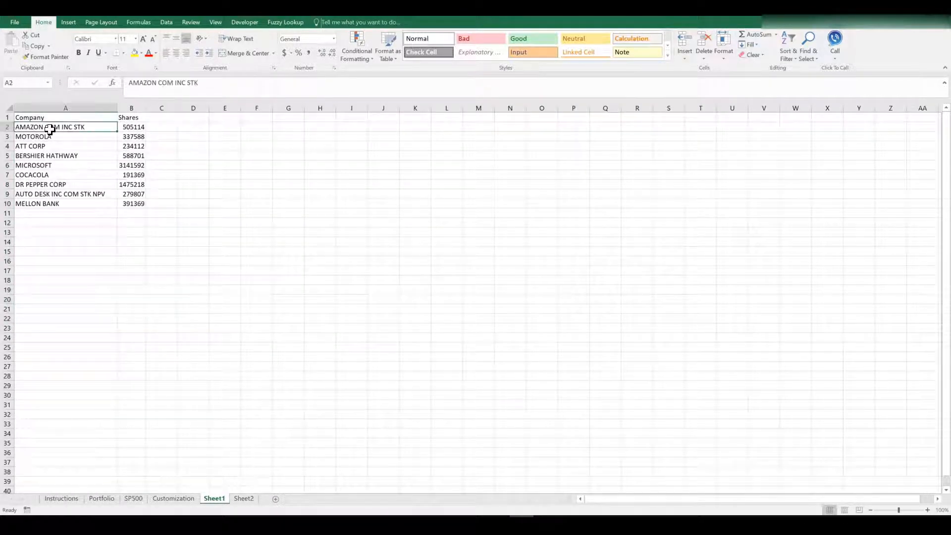
{"action": "left_click", "coordinate": [244, 498]}
{"action": "left_click", "coordinate": [121, 165]}
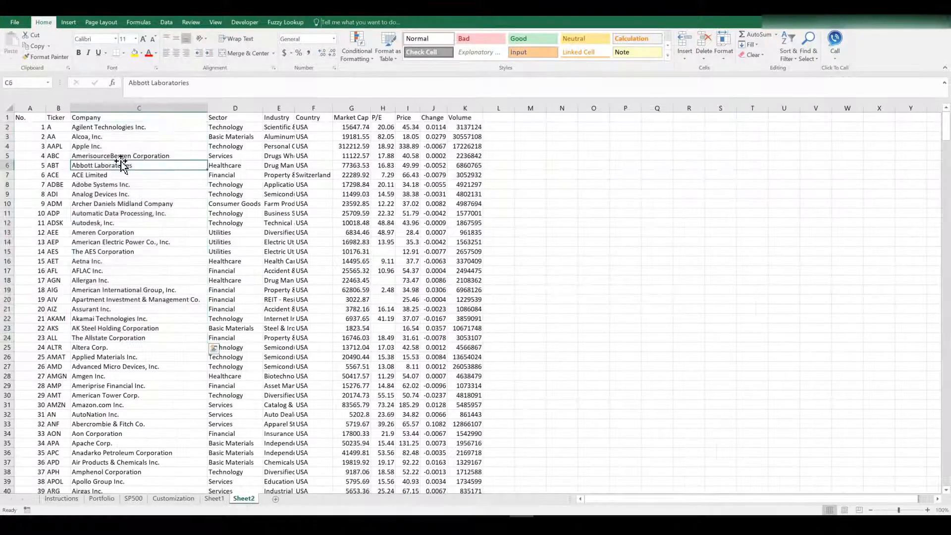
{"action": "left_click", "coordinate": [125, 146]}
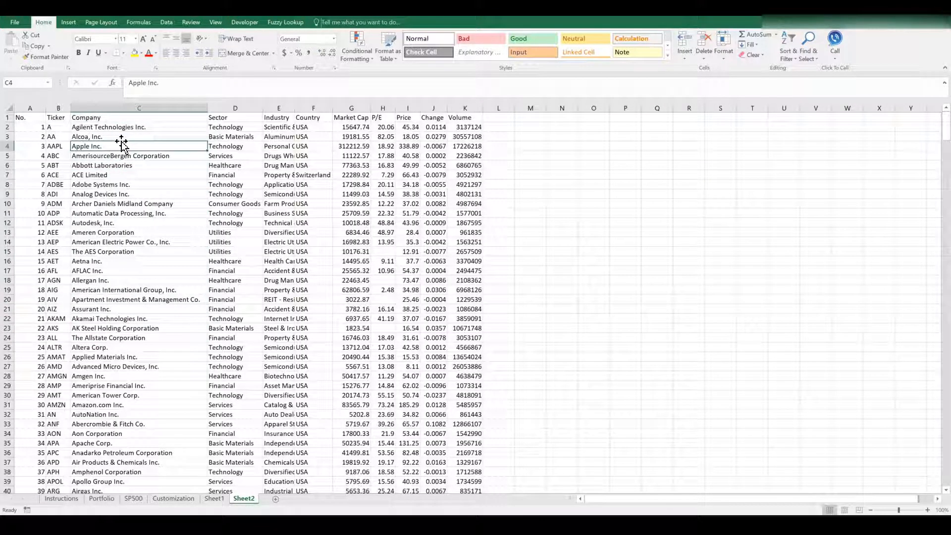
{"action": "left_click", "coordinate": [105, 406]}
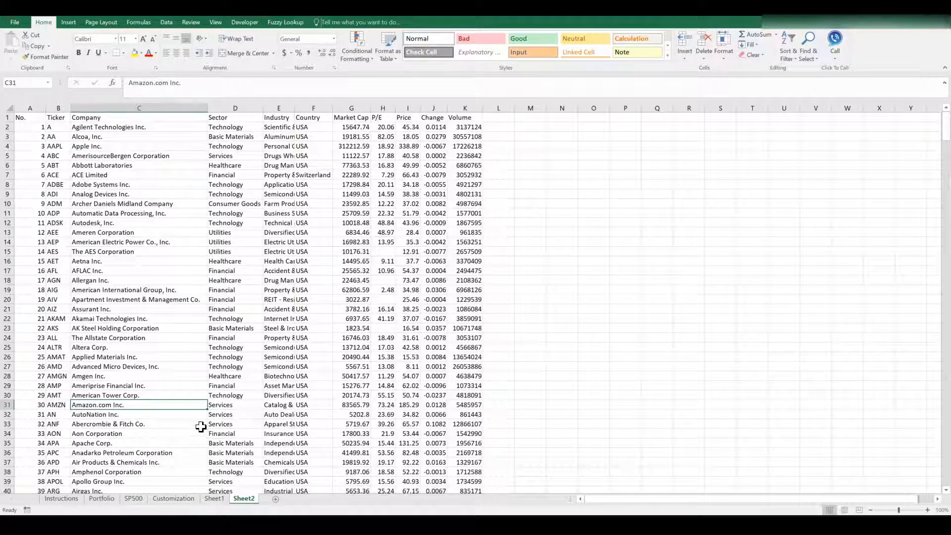
{"action": "left_click", "coordinate": [214, 498]}
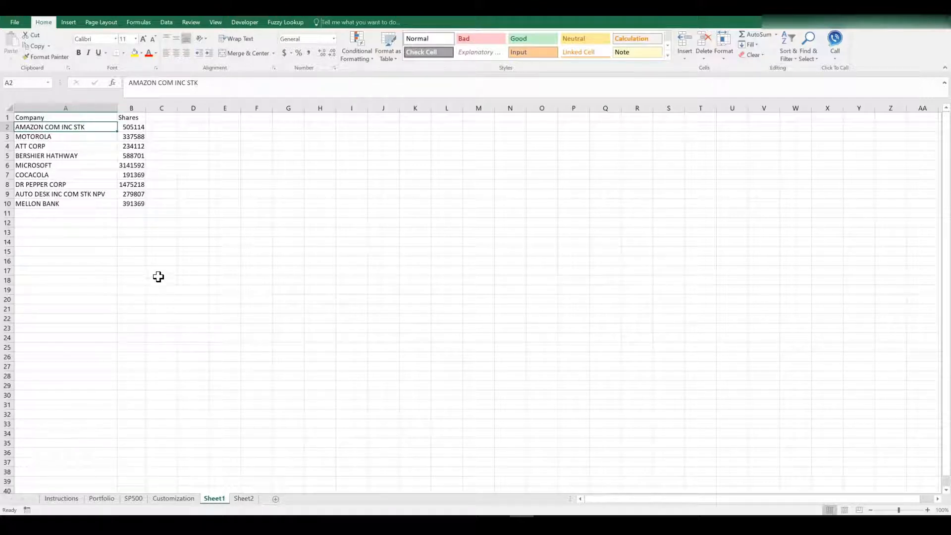
{"action": "left_click", "coordinate": [61, 498]}
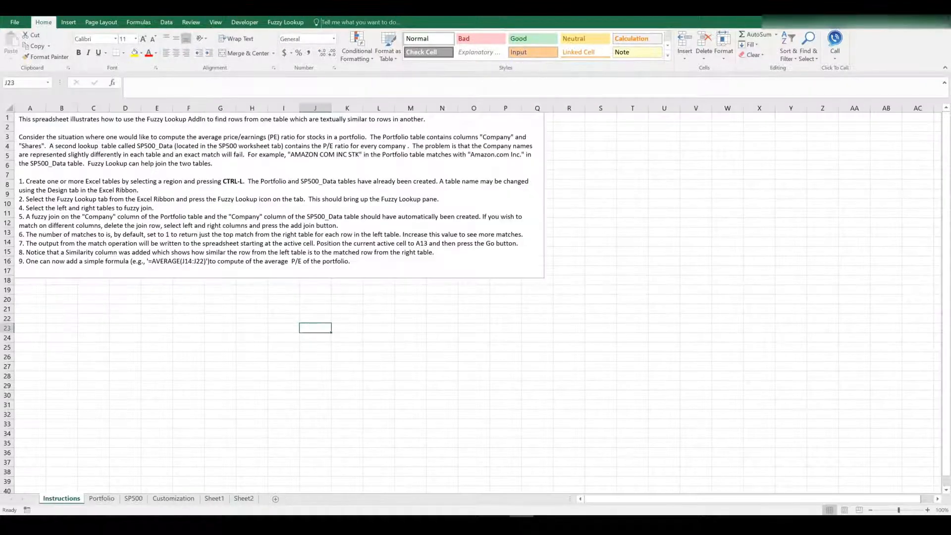
- Convert Sheet1's Company and Shares range A1:B10 into table Table5 with headers
{"action": "left_click", "coordinate": [215, 498]}
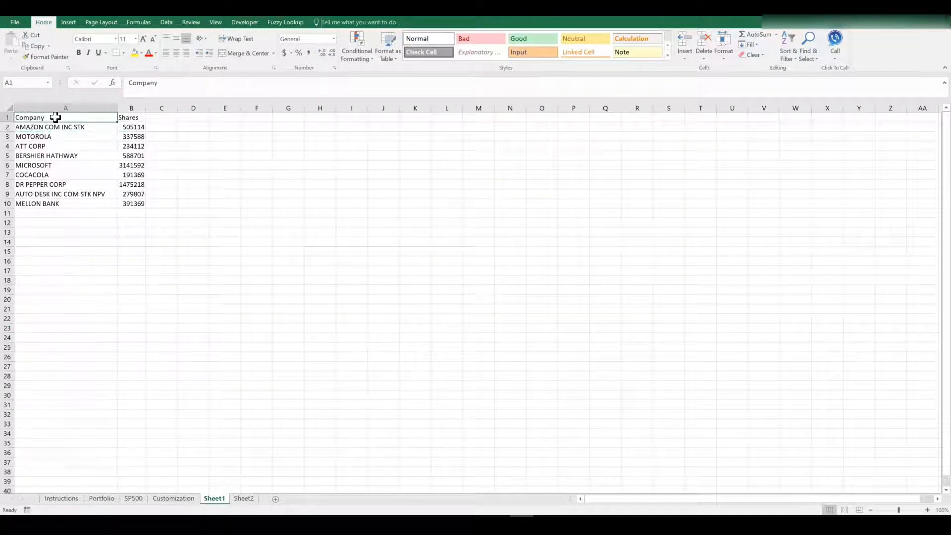
{"action": "left_click_drag", "start_coordinate": [53, 117], "coordinate": [137, 203]}
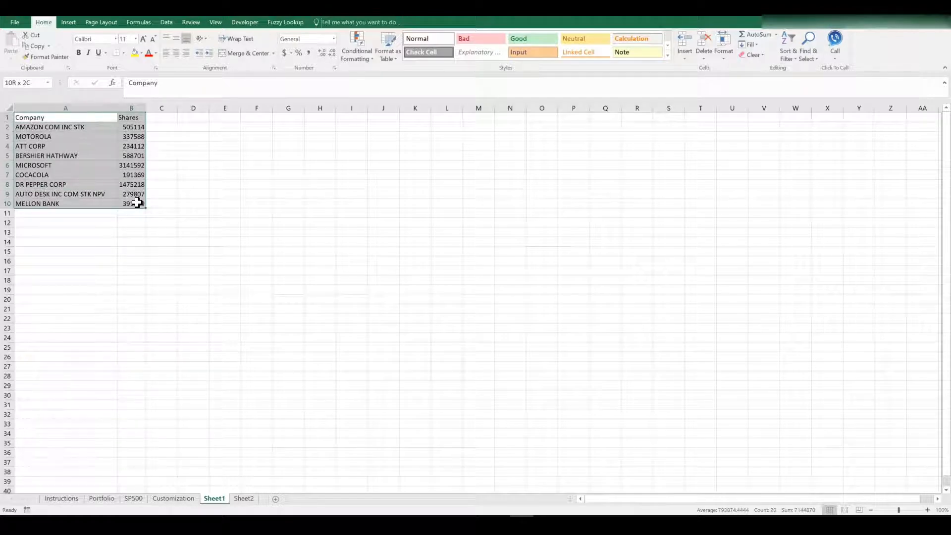
{"action": "left_click_drag", "start_coordinate": [137, 203], "coordinate": [137, 203]}
{"action": "key", "text": "ctrl+t"}
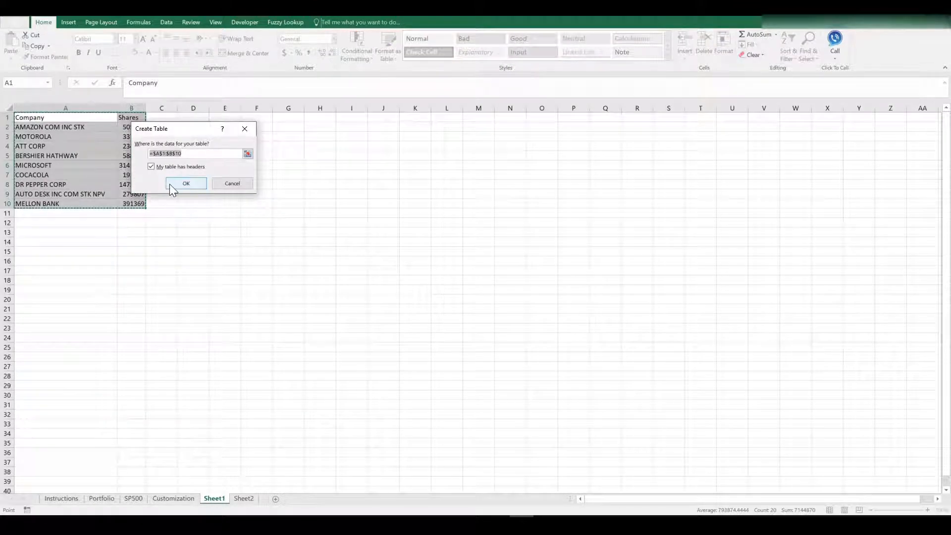
{"action": "left_click", "coordinate": [181, 186]}
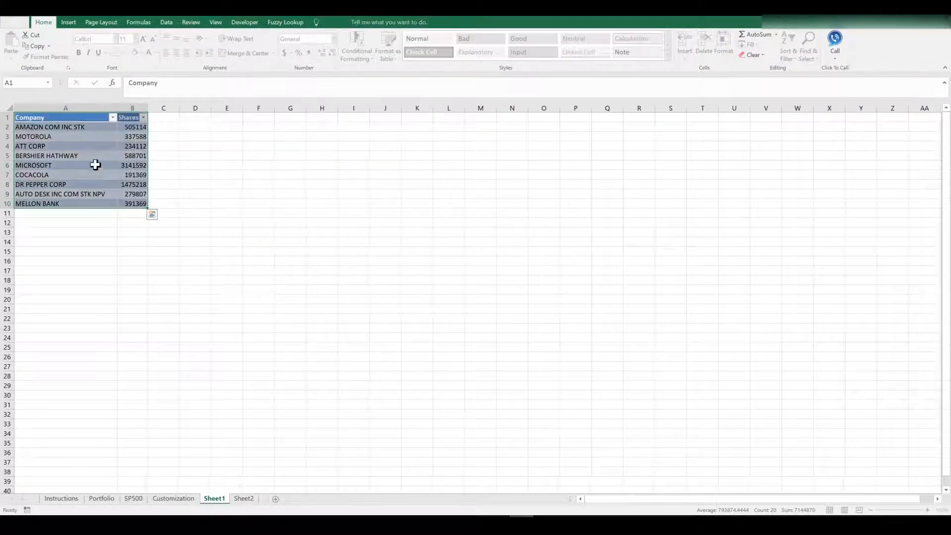
{"action": "left_click", "coordinate": [96, 182]}
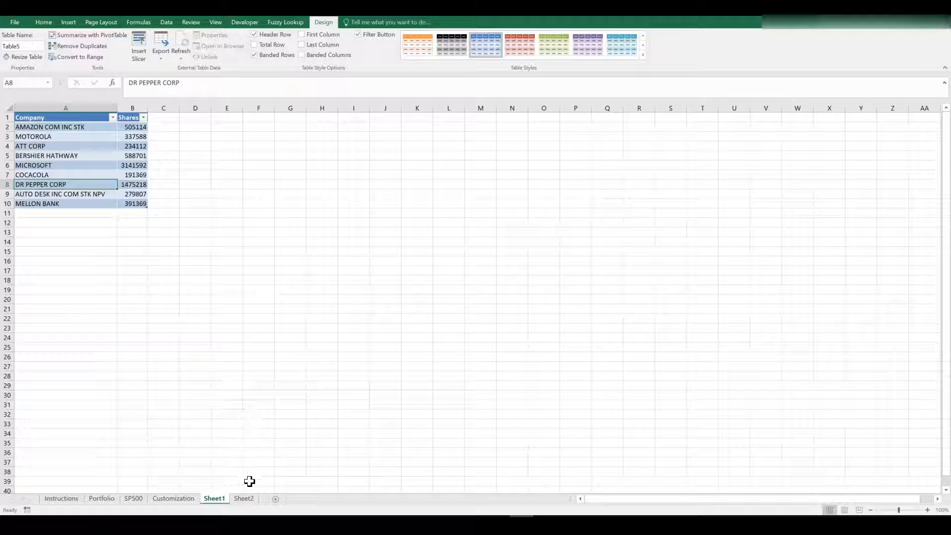
- Convert Sheet2's S&P data block A1:K501 into a table, then add a blank Sheet3
{"action": "left_click", "coordinate": [243, 498]}
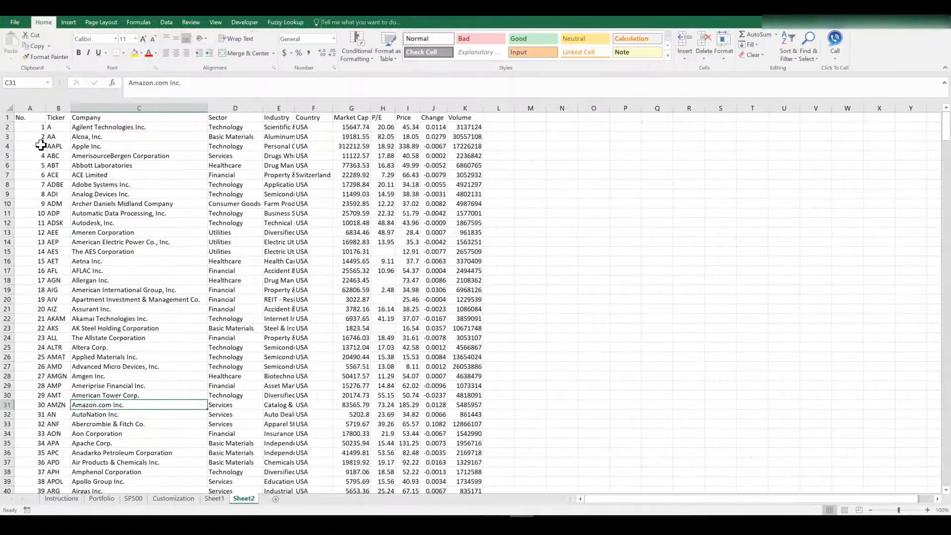
{"action": "left_click", "coordinate": [54, 117]}
{"action": "key", "text": "Left"}
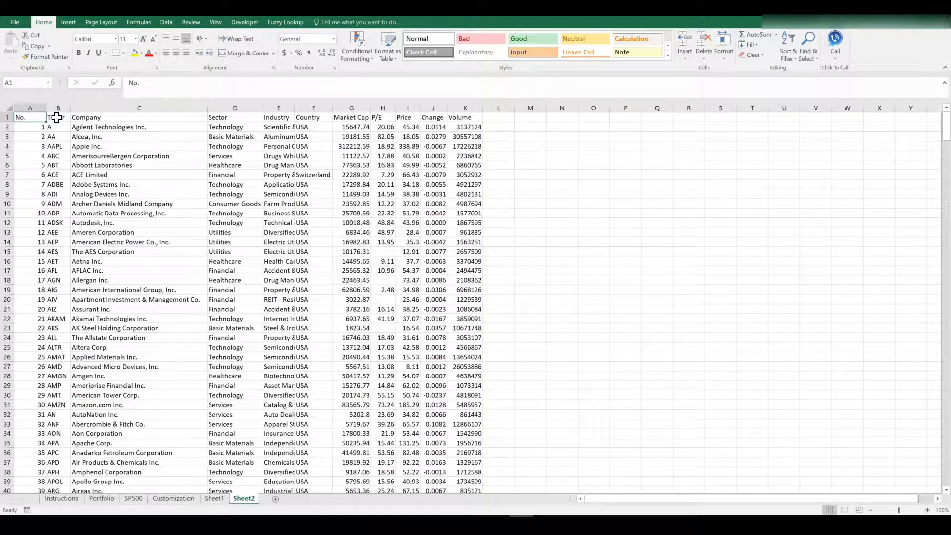
{"action": "key", "text": "ctrl+shift+Right"}
{"action": "key", "text": "ctrl+shift+Down"}
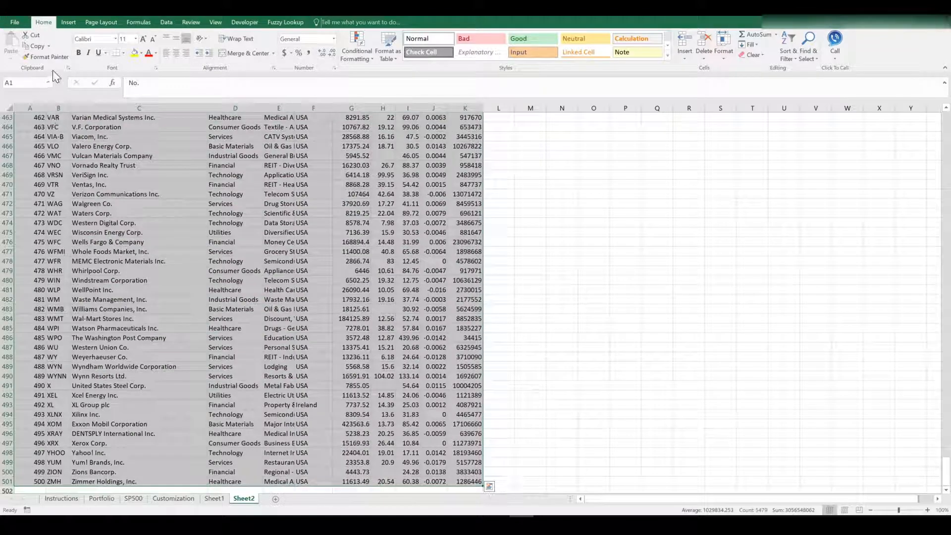
{"action": "key", "text": "ctrl+t"}
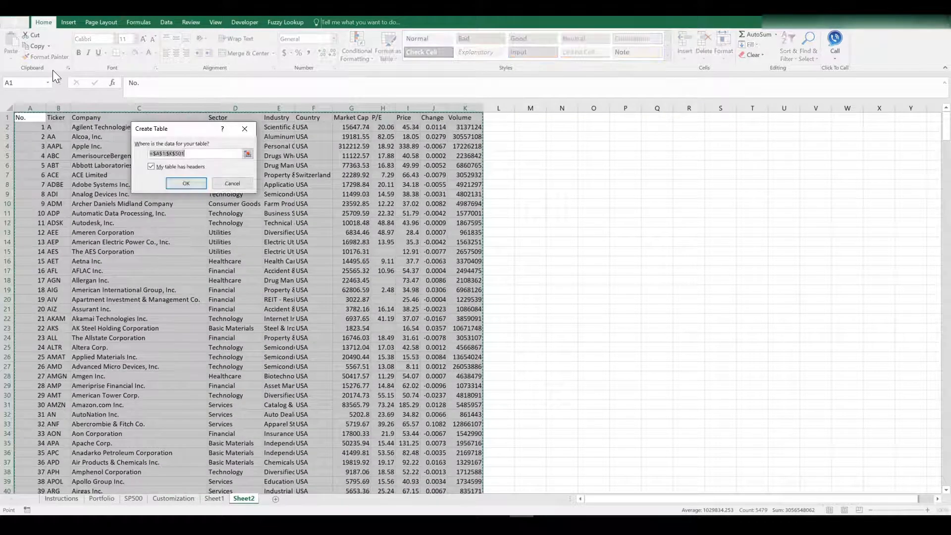
{"action": "left_click", "coordinate": [189, 183]}
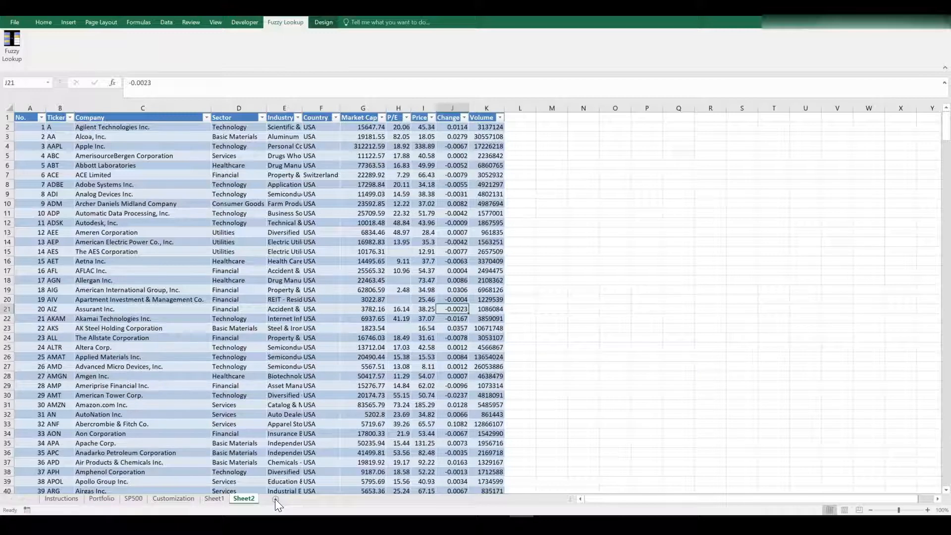
{"action": "left_click", "coordinate": [275, 498]}
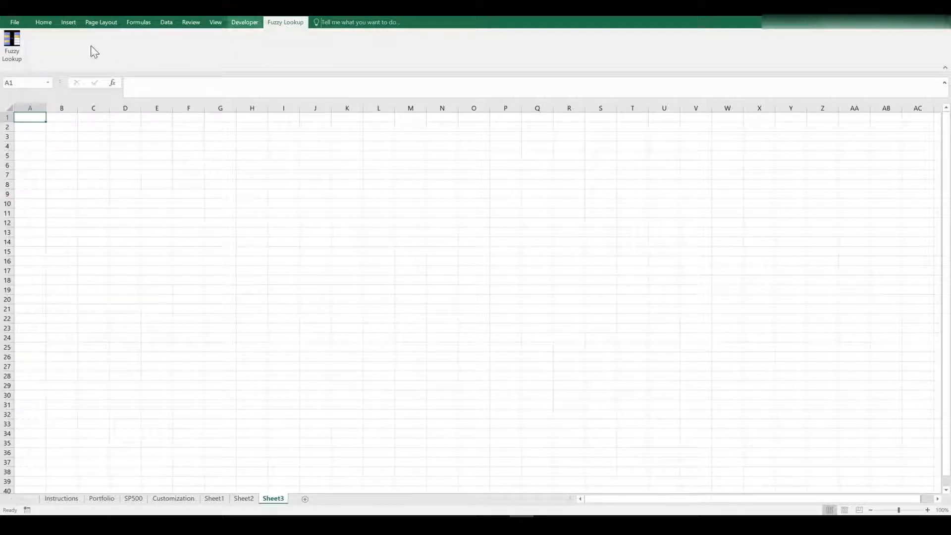
- In the Fuzzy Lookup pane, choose Table5 as the left table and Table7 as the right table
{"action": "left_click", "coordinate": [11, 47]}
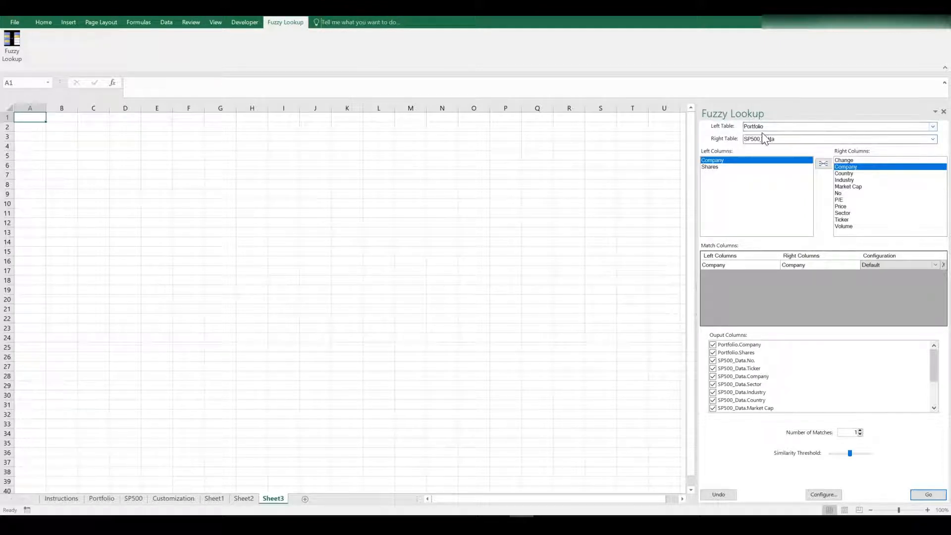
{"action": "left_click", "coordinate": [933, 127]}
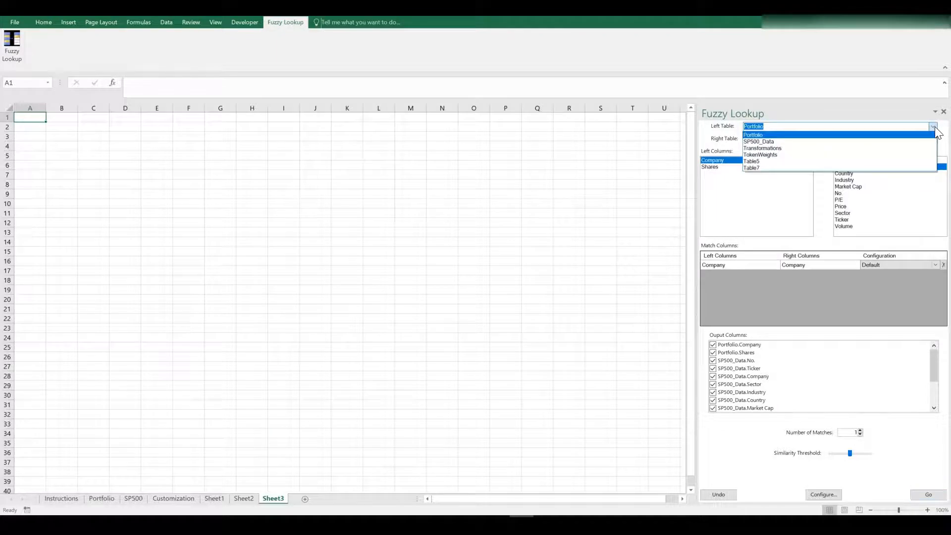
{"action": "left_click", "coordinate": [822, 162]}
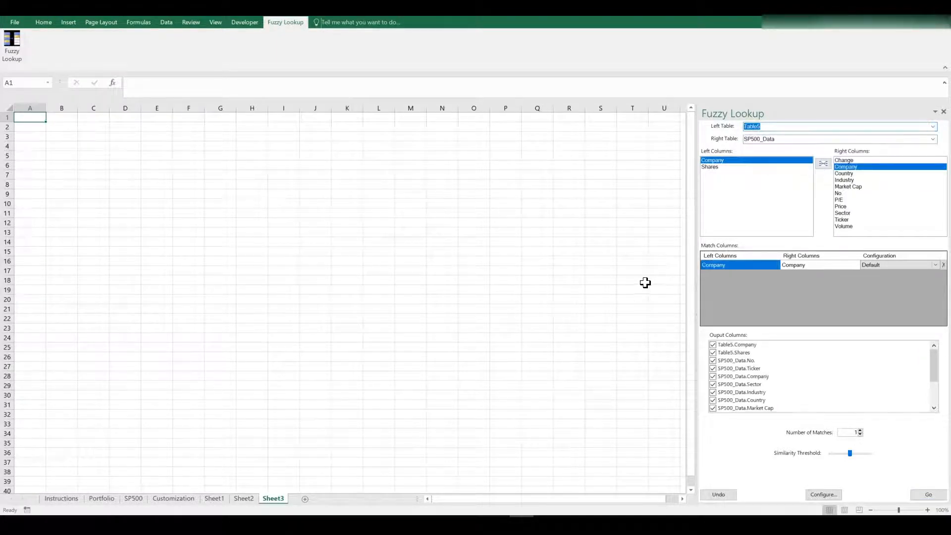
{"action": "left_click", "coordinate": [215, 499]}
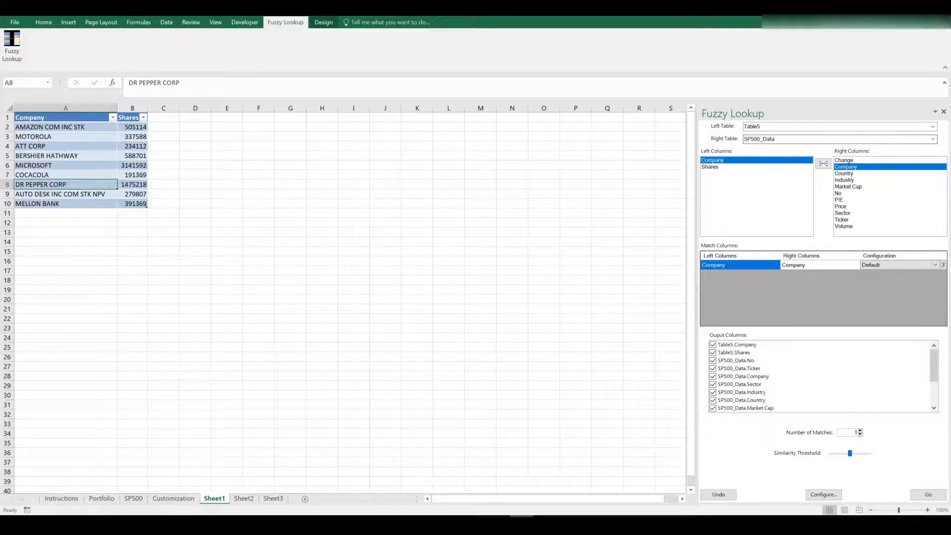
{"action": "left_click", "coordinate": [823, 141]}
{"action": "left_click", "coordinate": [931, 143]}
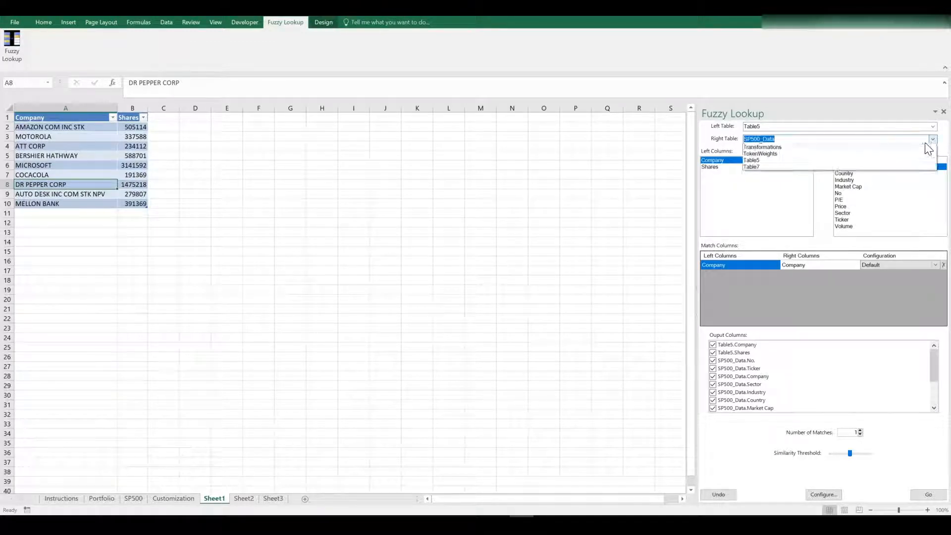
{"action": "left_click", "coordinate": [778, 182]}
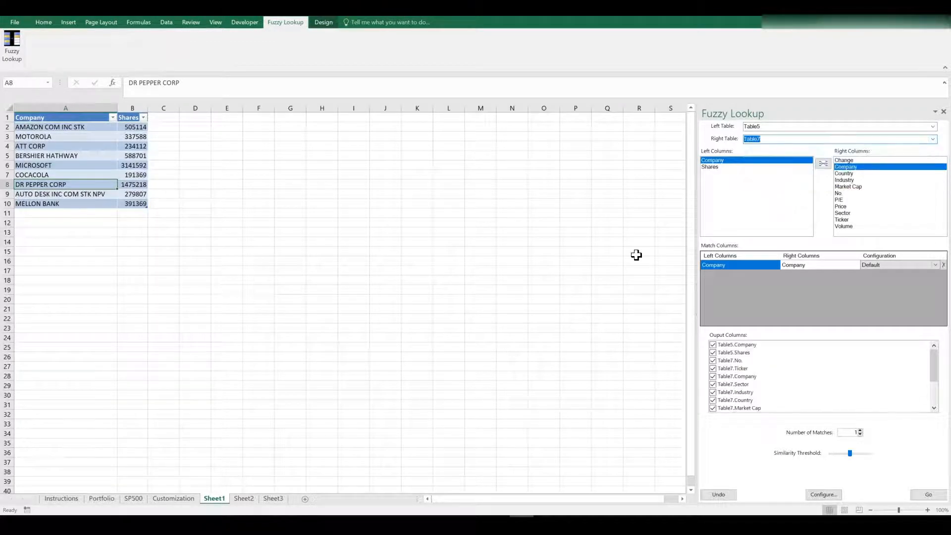
{"action": "left_click", "coordinate": [245, 498]}
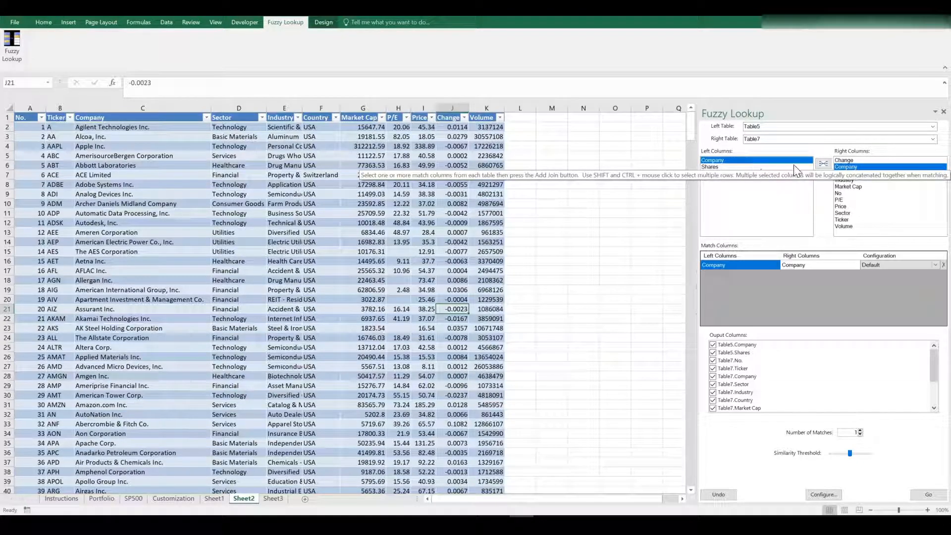
{"action": "left_click", "coordinate": [826, 166]}
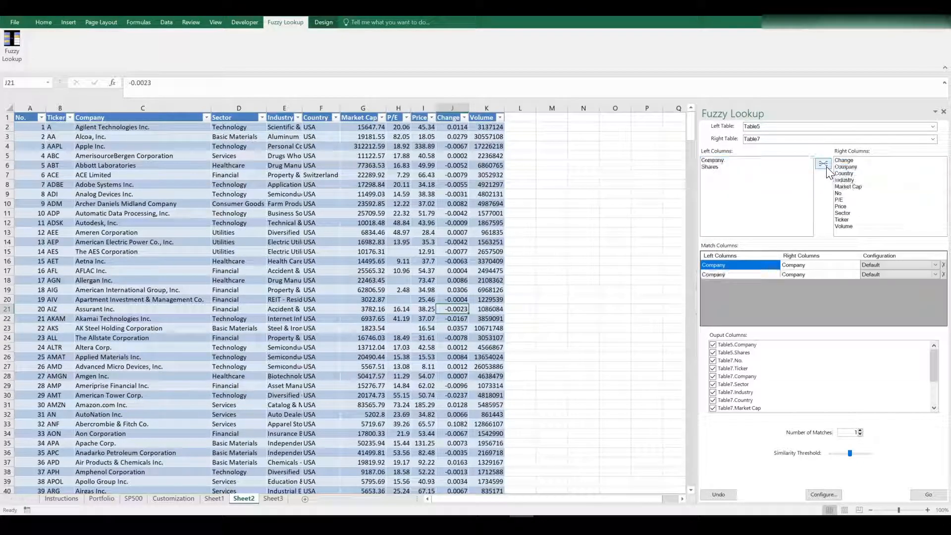
{"action": "left_click", "coordinate": [819, 167]}
{"action": "left_click", "coordinate": [523, 294]}
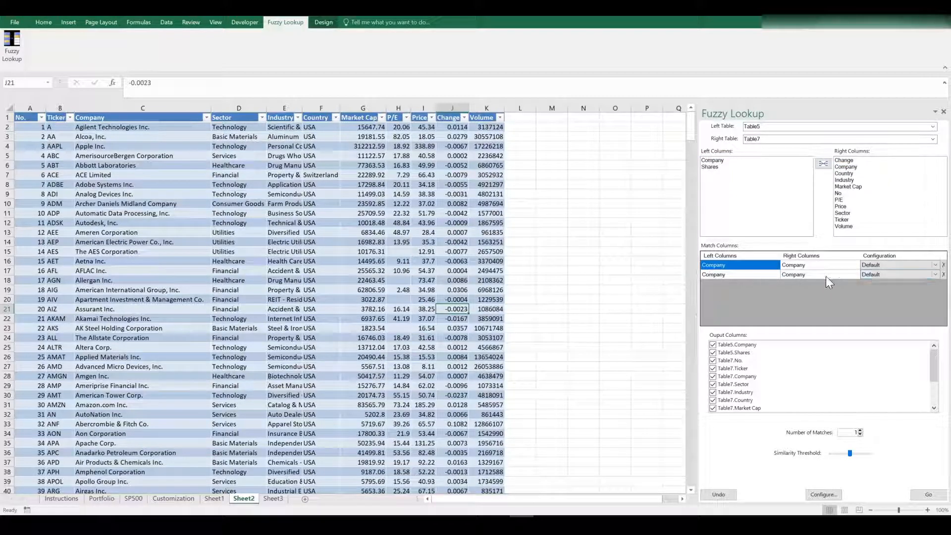
{"action": "left_click", "coordinate": [942, 274]}
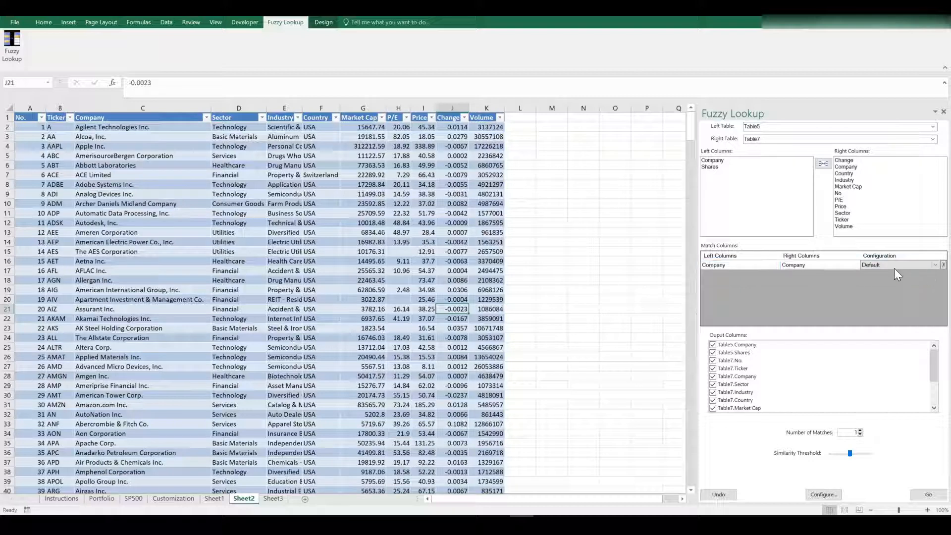
{"action": "left_click", "coordinate": [748, 265]}
{"action": "left_click", "coordinate": [795, 265]}
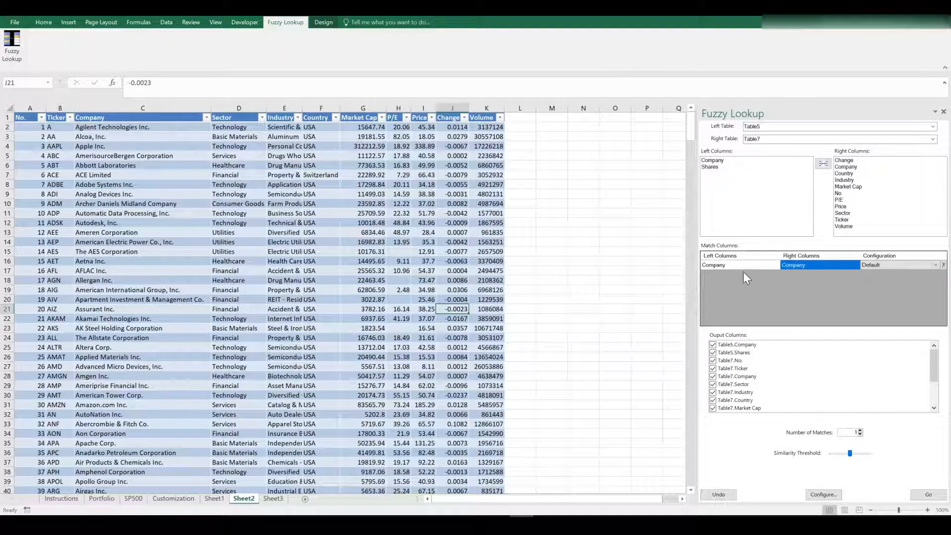
{"action": "left_click", "coordinate": [733, 264]}
{"action": "left_click", "coordinate": [807, 266]}
- Return to the empty Sheet3 and run the Fuzzy Lookup join of Table5 to Table7 there
{"action": "left_click", "coordinate": [269, 498]}
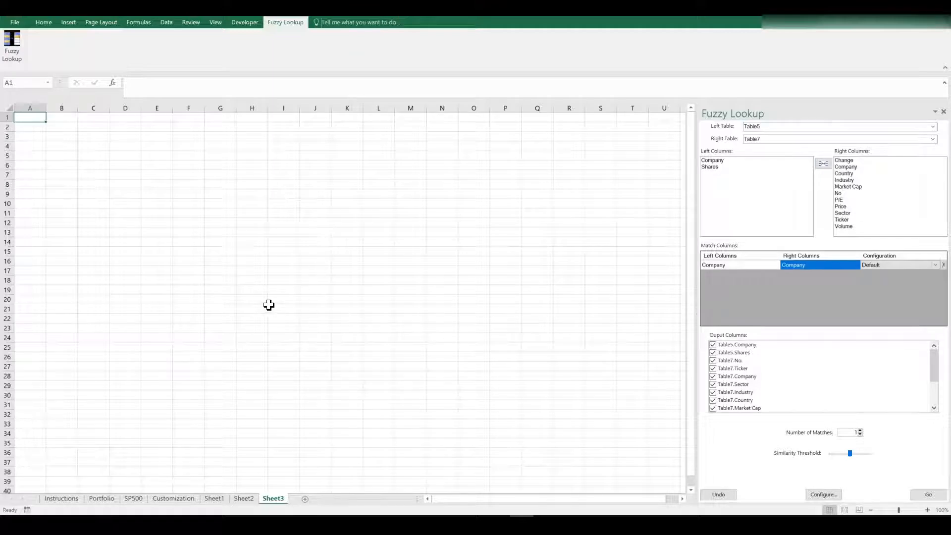
{"action": "left_click", "coordinate": [243, 498]}
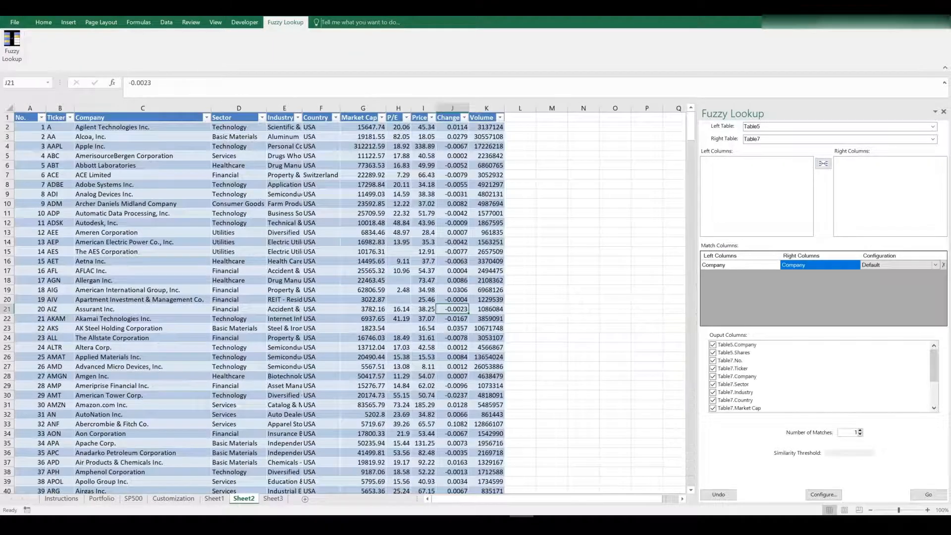
{"action": "left_click", "coordinate": [214, 499]}
{"action": "left_click", "coordinate": [273, 498]}
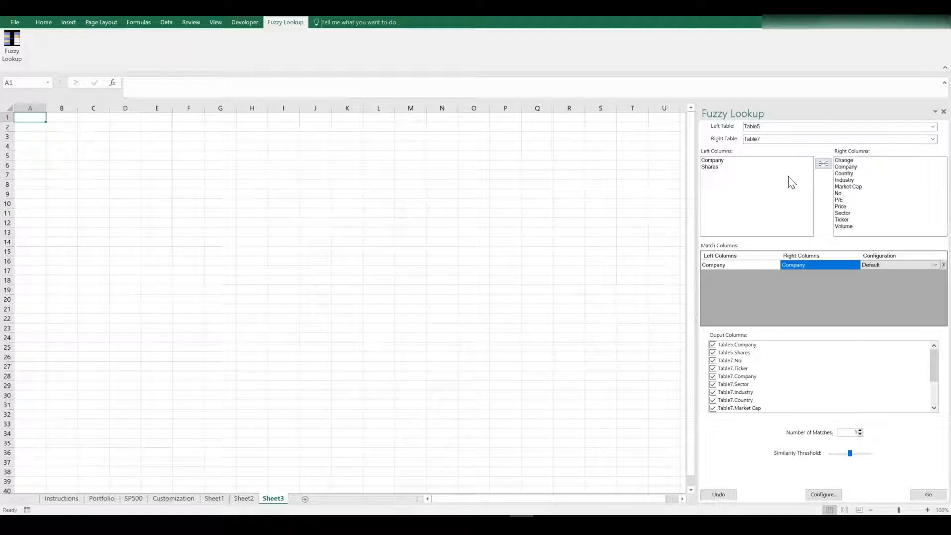
{"action": "left_click", "coordinate": [924, 496]}
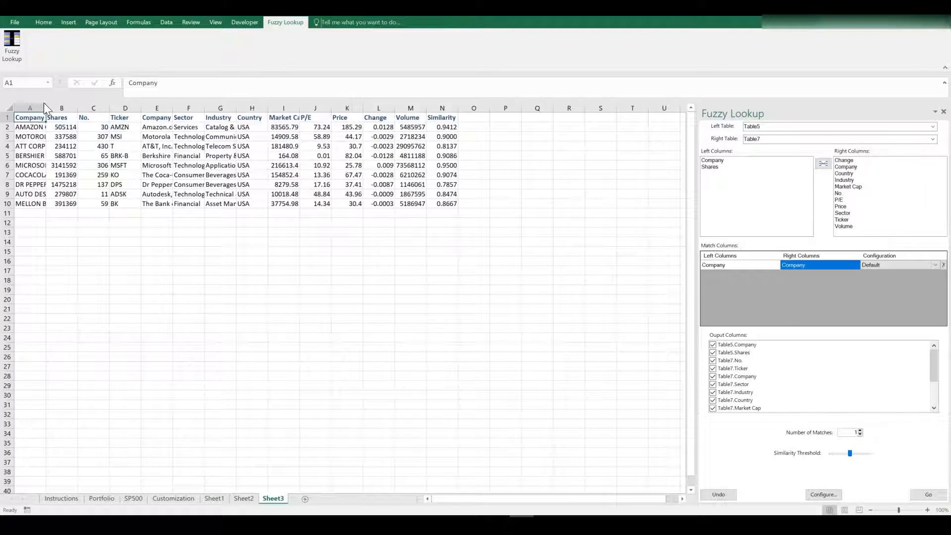
- Widen Sheet3's columns A and E to show full company names, then select Similarity scores N2:N10
{"action": "left_click_drag", "start_coordinate": [46, 108], "coordinate": [114, 205]}
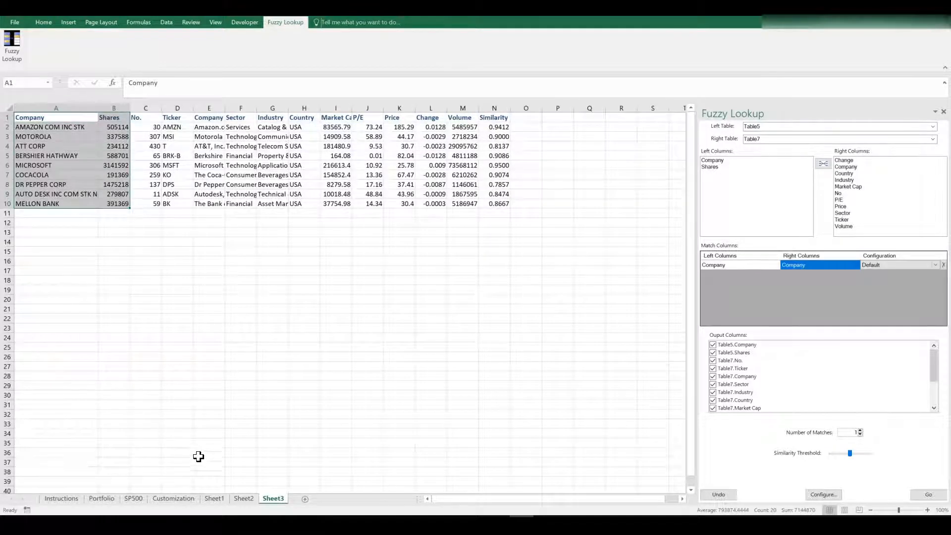
{"action": "left_click_drag", "start_coordinate": [149, 118], "coordinate": [499, 205]}
{"action": "left_click_drag", "start_coordinate": [225, 108], "coordinate": [273, 113]}
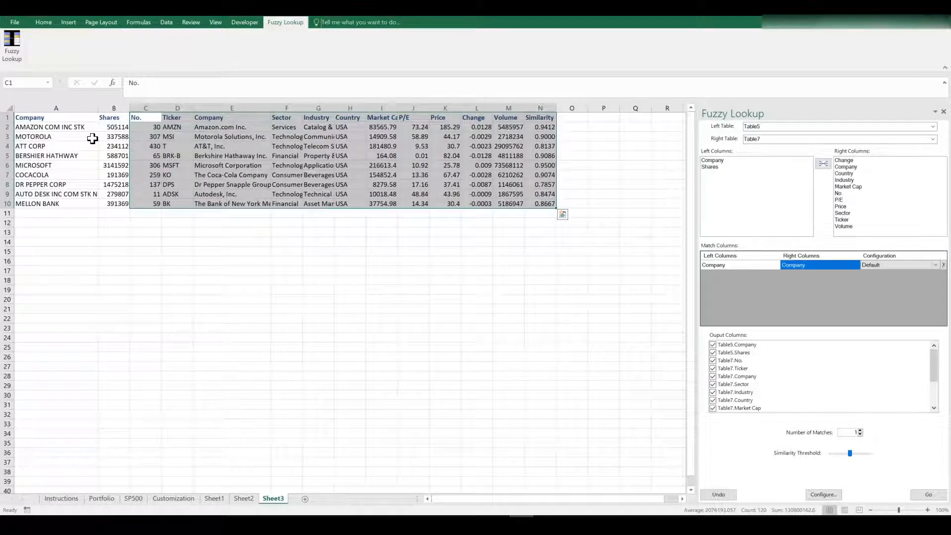
{"action": "left_click", "coordinate": [46, 127]}
{"action": "left_click", "coordinate": [201, 128]}
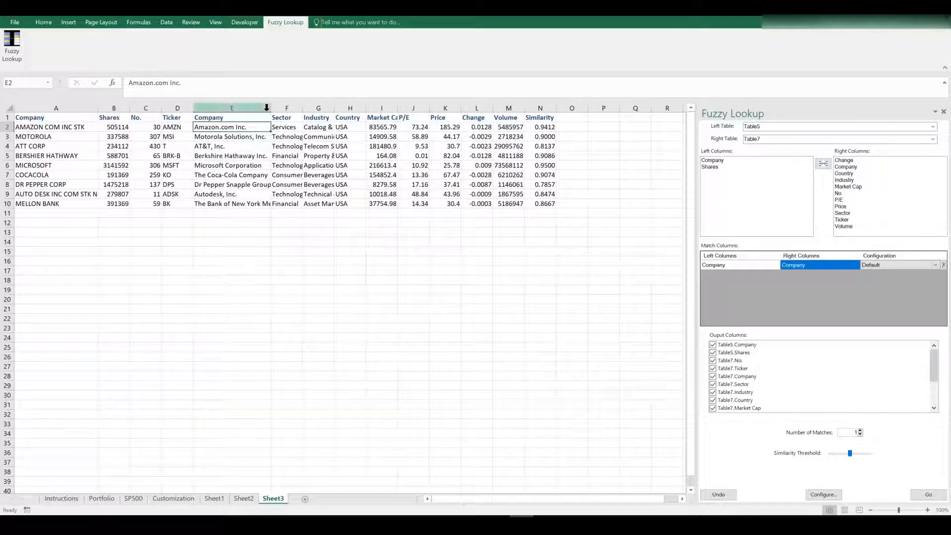
{"action": "left_click_drag", "start_coordinate": [272, 108], "coordinate": [360, 107]}
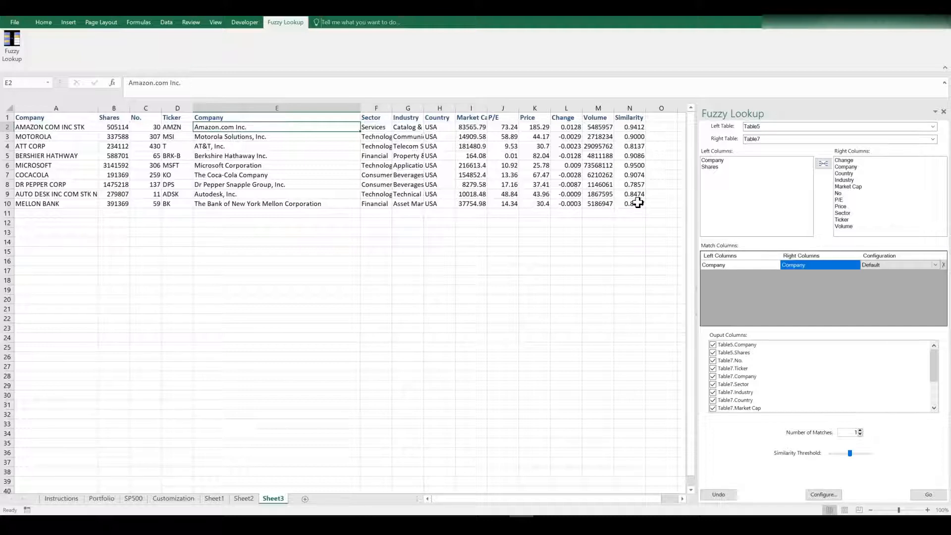
{"action": "left_click_drag", "start_coordinate": [637, 128], "coordinate": [640, 200]}
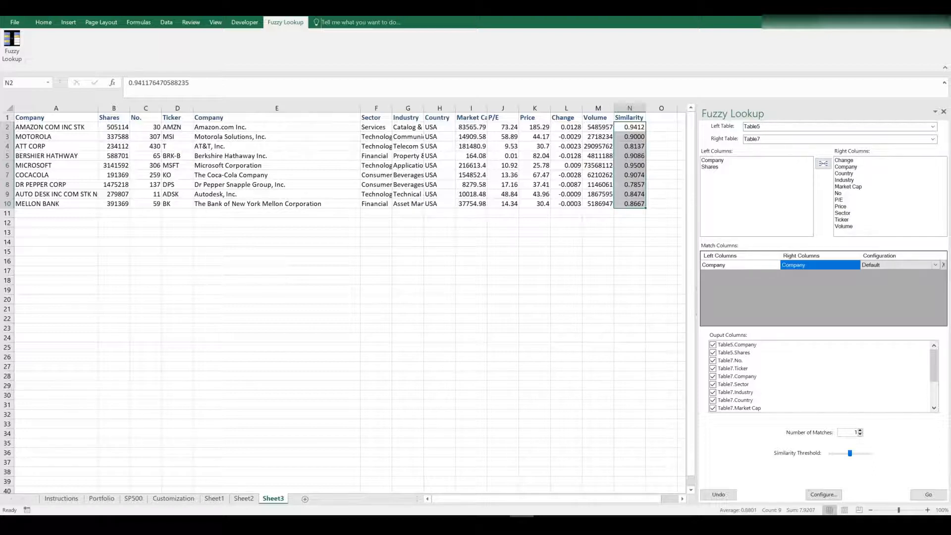
{"action": "left_click", "coordinate": [62, 498]}
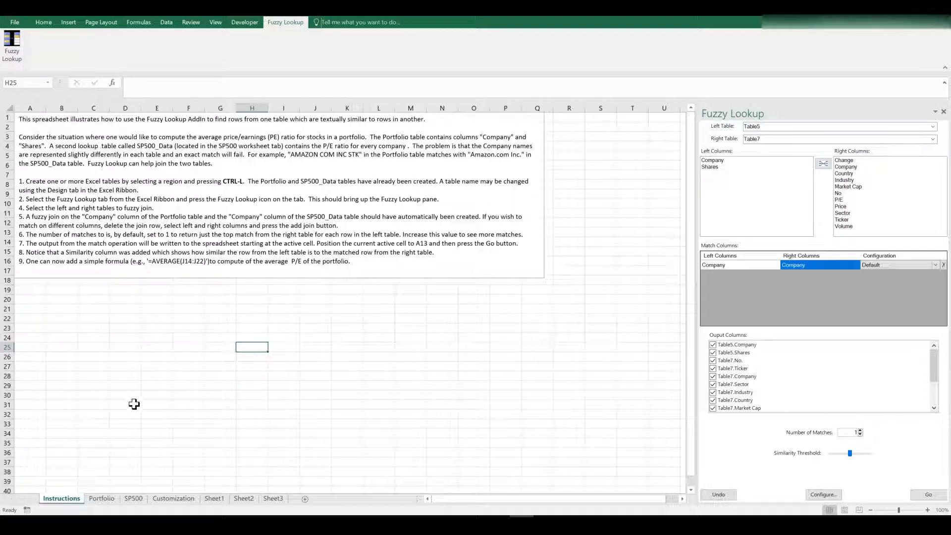
{"action": "left_click", "coordinate": [274, 499]}
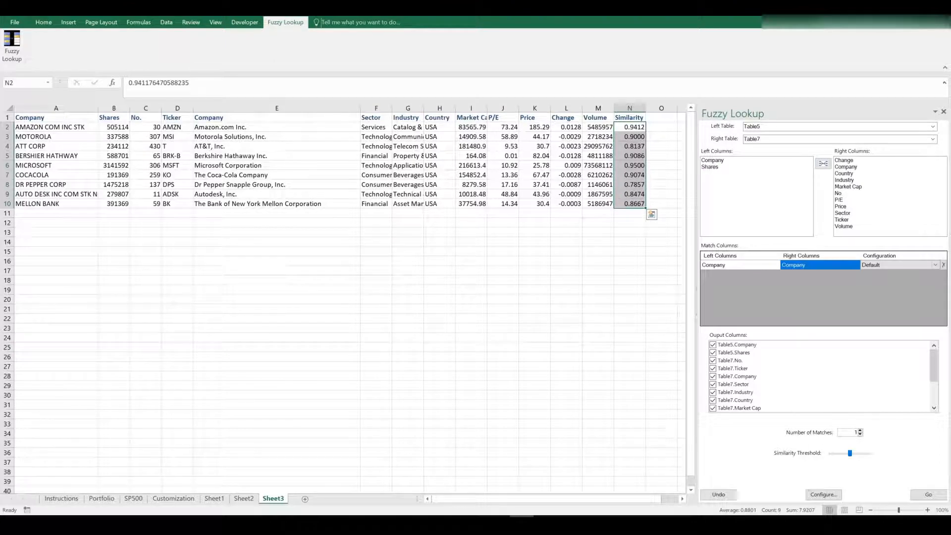
{"action": "left_click", "coordinate": [594, 523]}
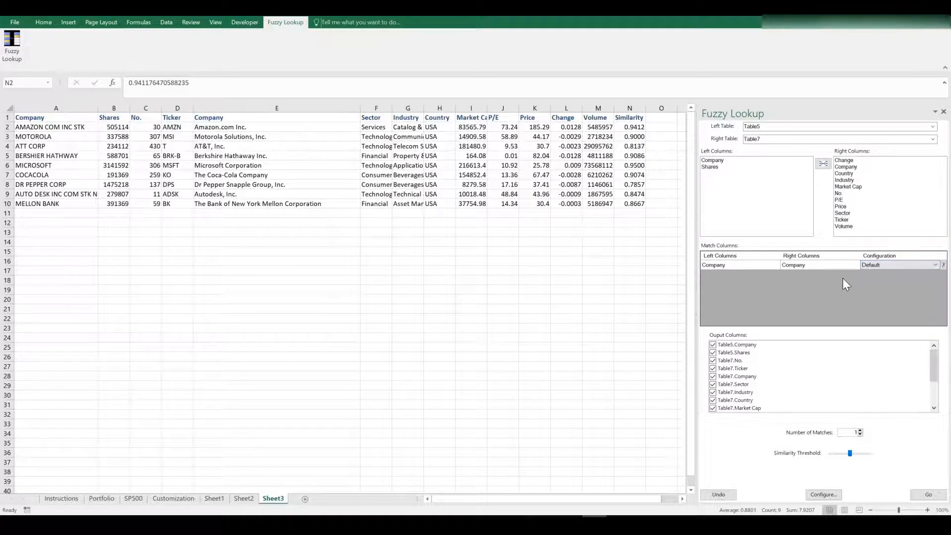
{"action": "left_click", "coordinate": [907, 266]}
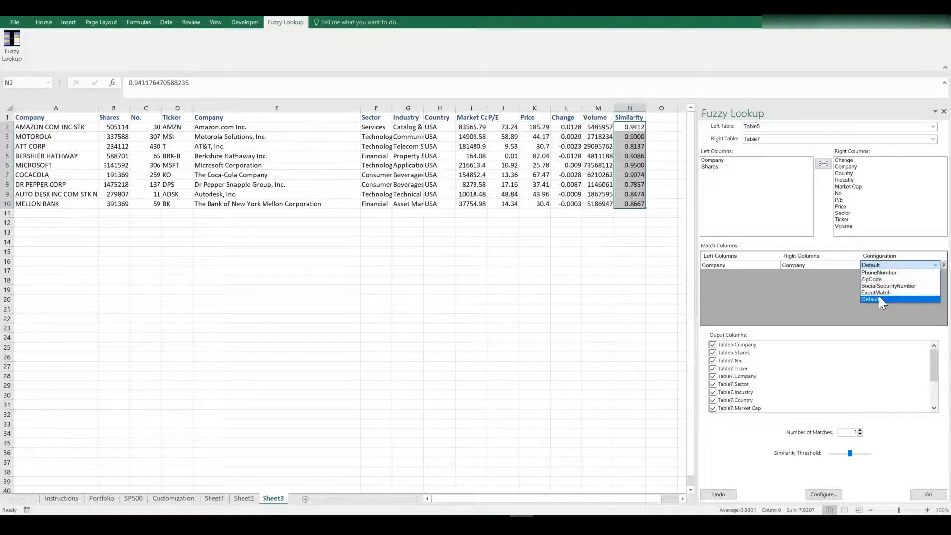
{"action": "left_click", "coordinate": [770, 324]}
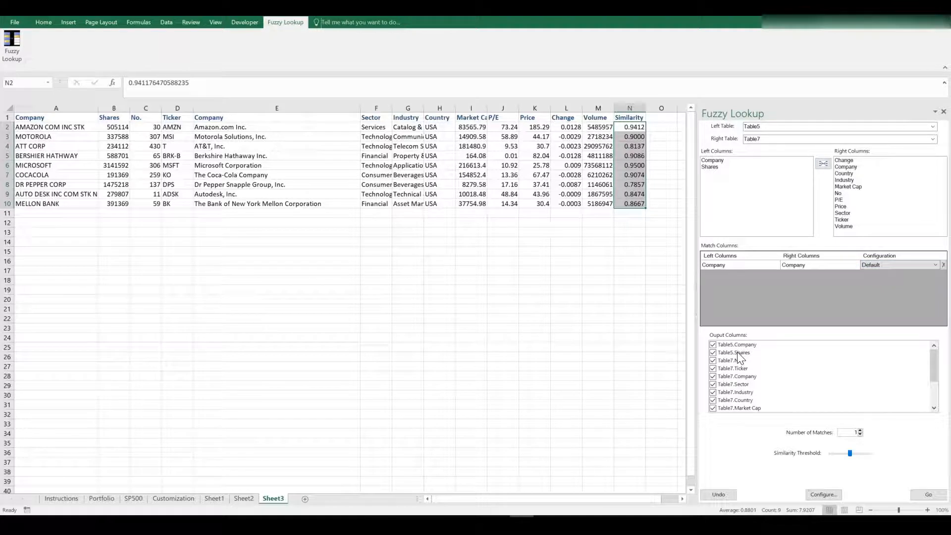